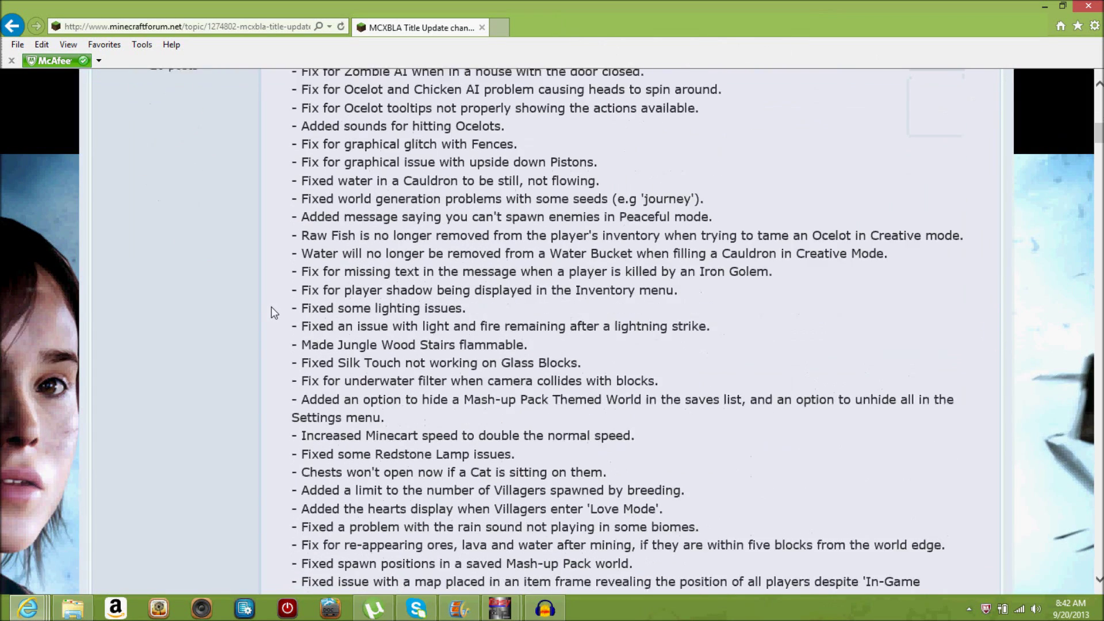
pyautogui.scroll(-2, 271, 313)
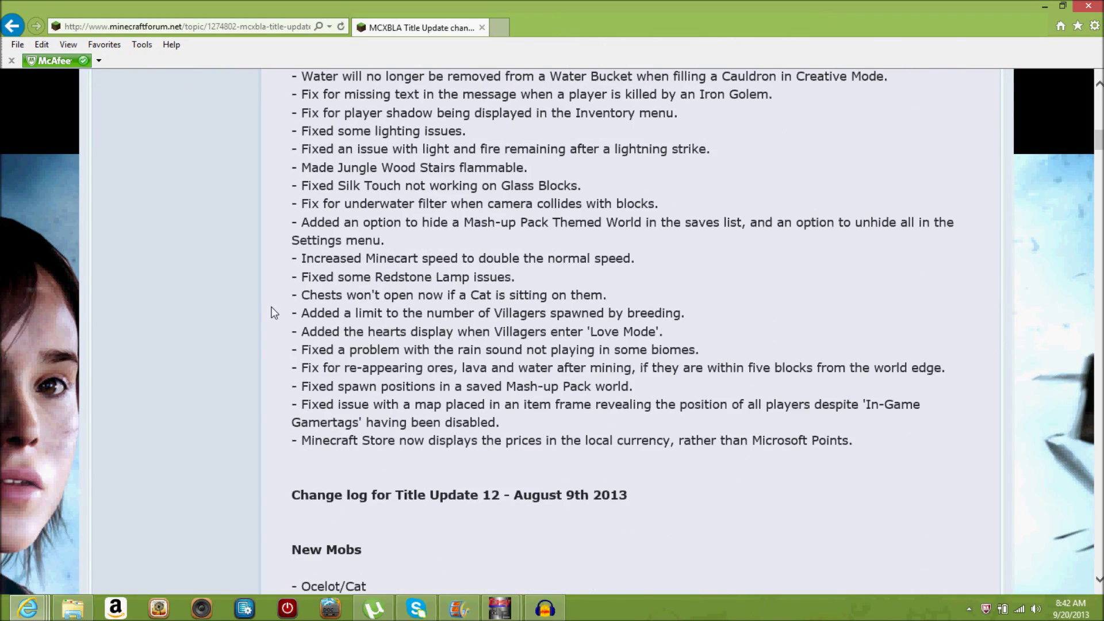
pyautogui.scroll(3, 271, 313)
pyautogui.scroll(2, 272, 314)
pyautogui.scroll(3, 272, 313)
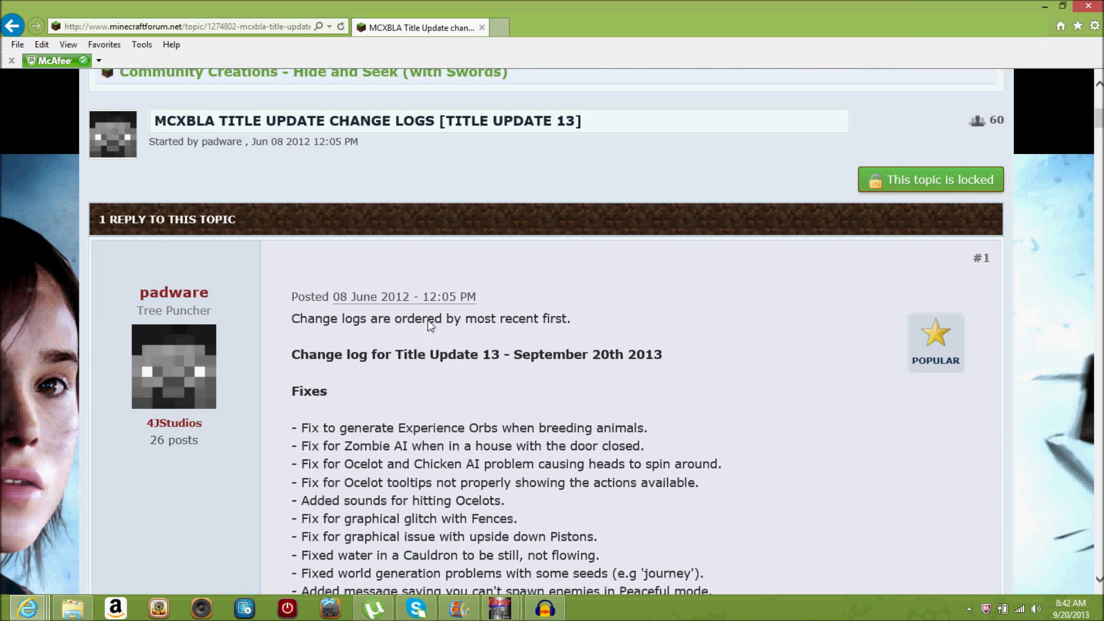
pyautogui.scroll(-1, 348, 326)
pyautogui.scroll(-1, 348, 326)
pyautogui.scroll(-1, 347, 326)
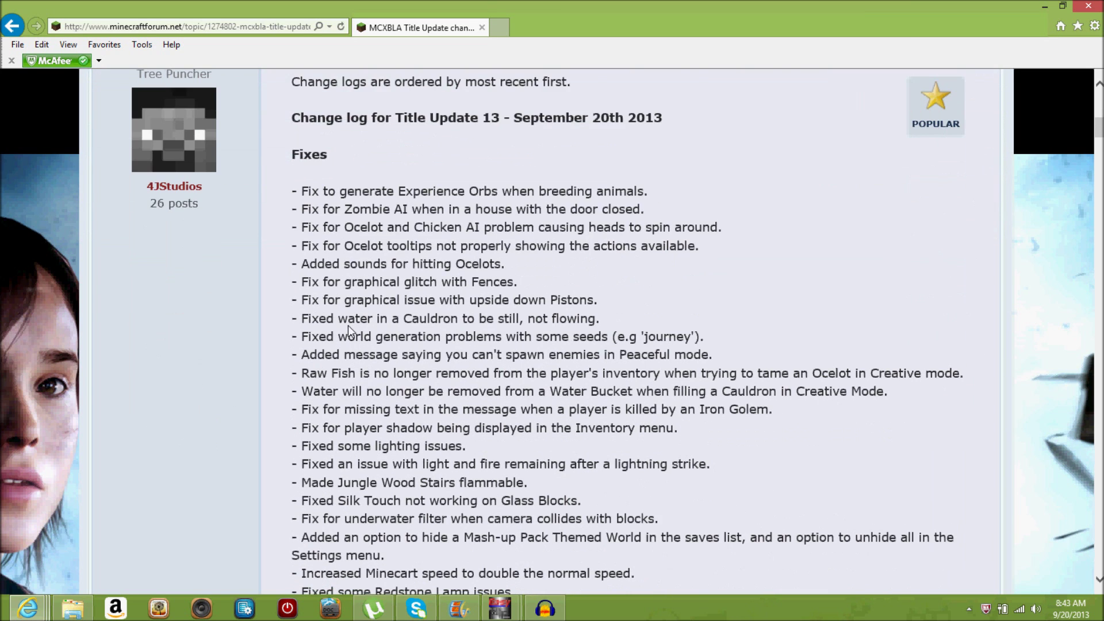
pyautogui.scroll(-1, 347, 325)
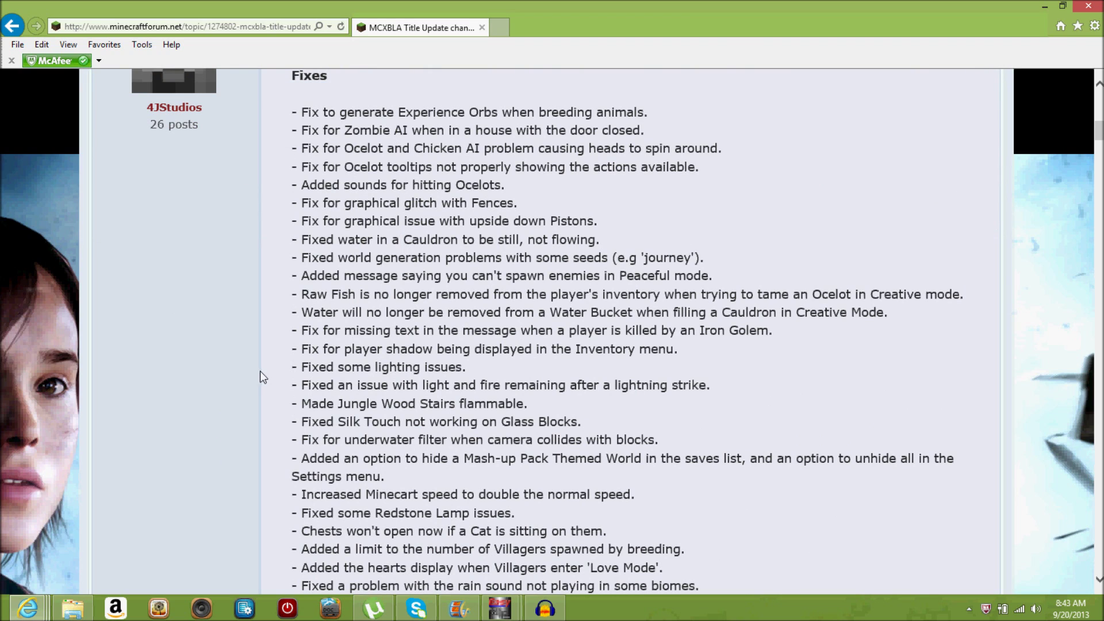
pyautogui.scroll(-1, 268, 372)
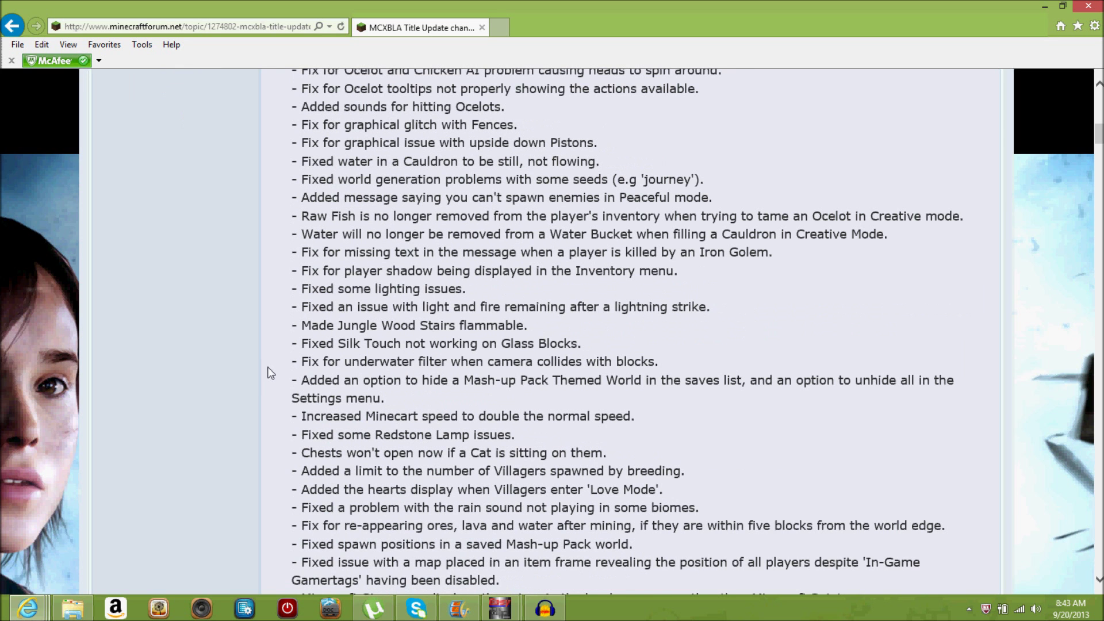
pyautogui.scroll(-1, 267, 374)
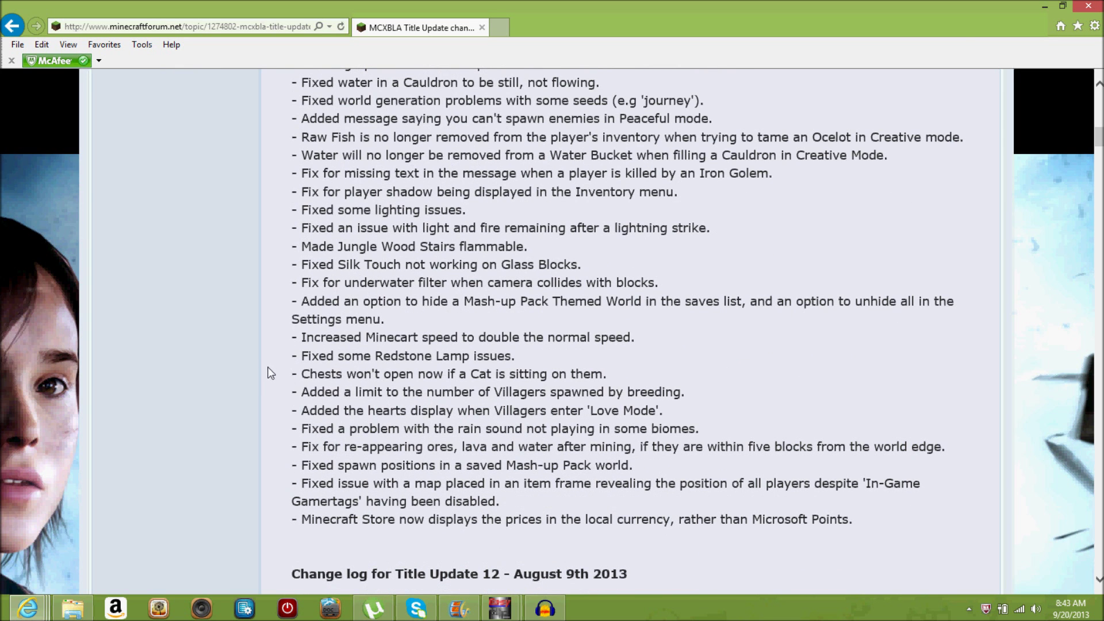
pyautogui.scroll(1, 269, 373)
pyautogui.scroll(2, 269, 373)
pyautogui.scroll(1, 268, 374)
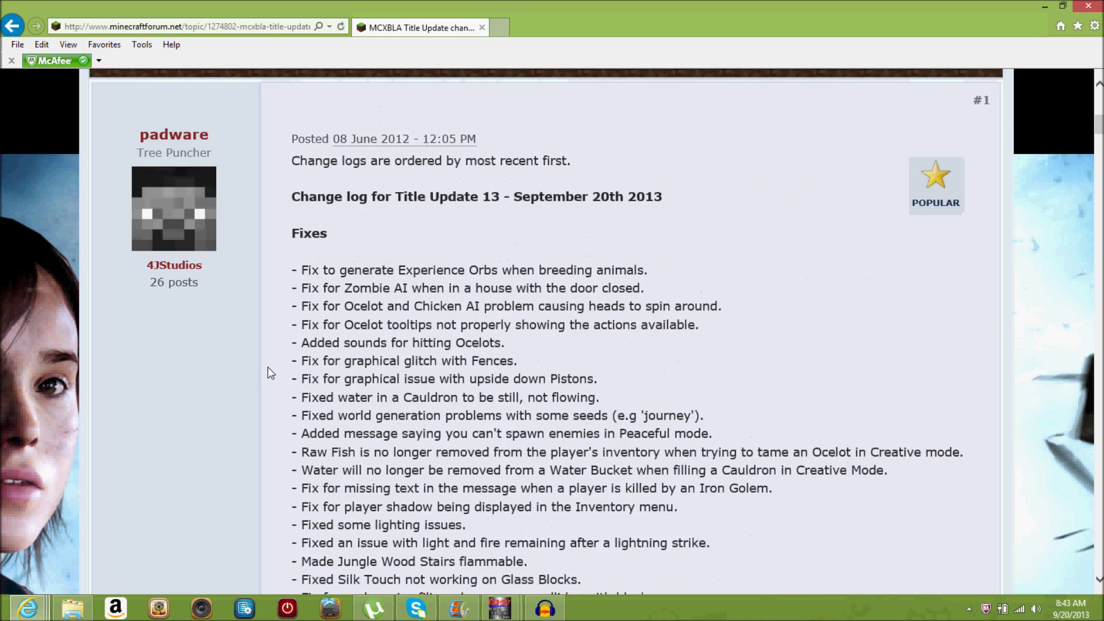
pyautogui.scroll(-1, 269, 373)
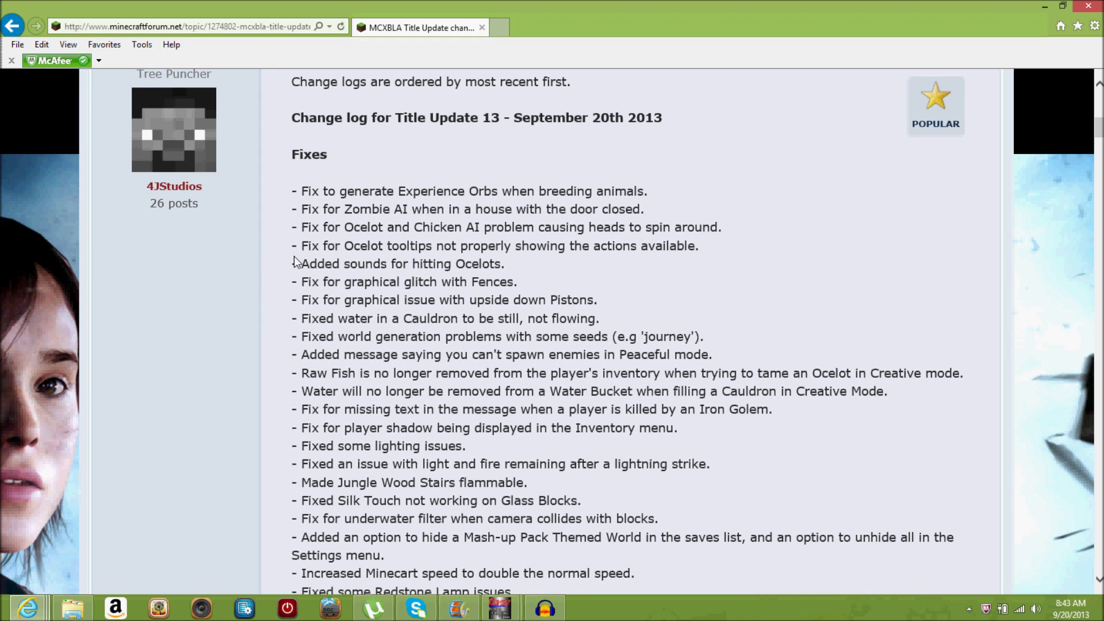
pyautogui.scroll(1, 295, 260)
pyautogui.scroll(-2, 294, 261)
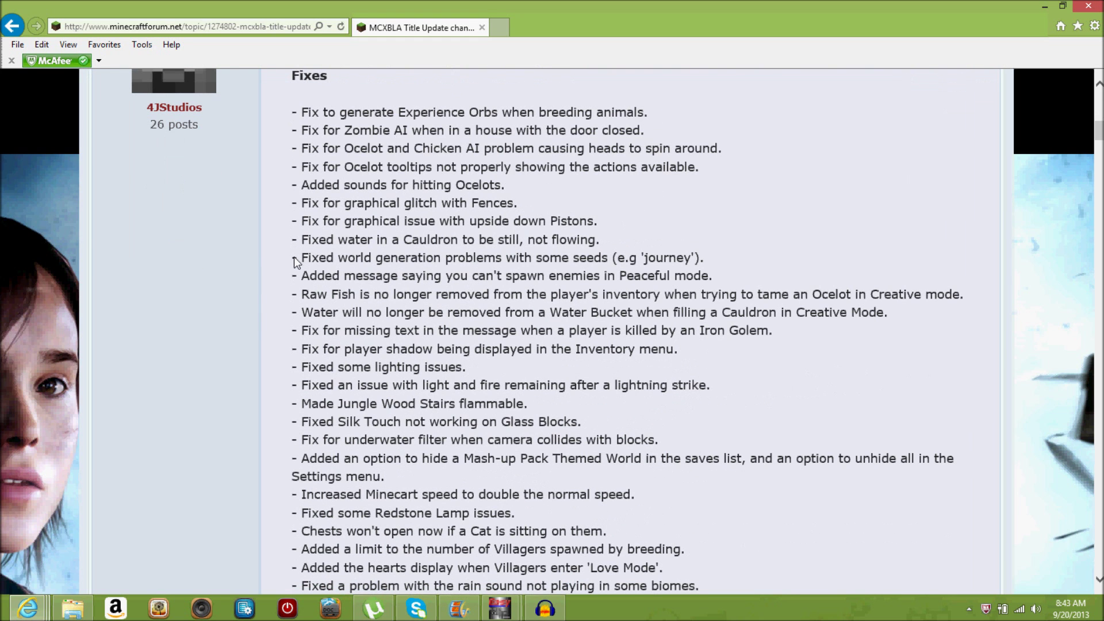
pyautogui.scroll(-2, 306, 302)
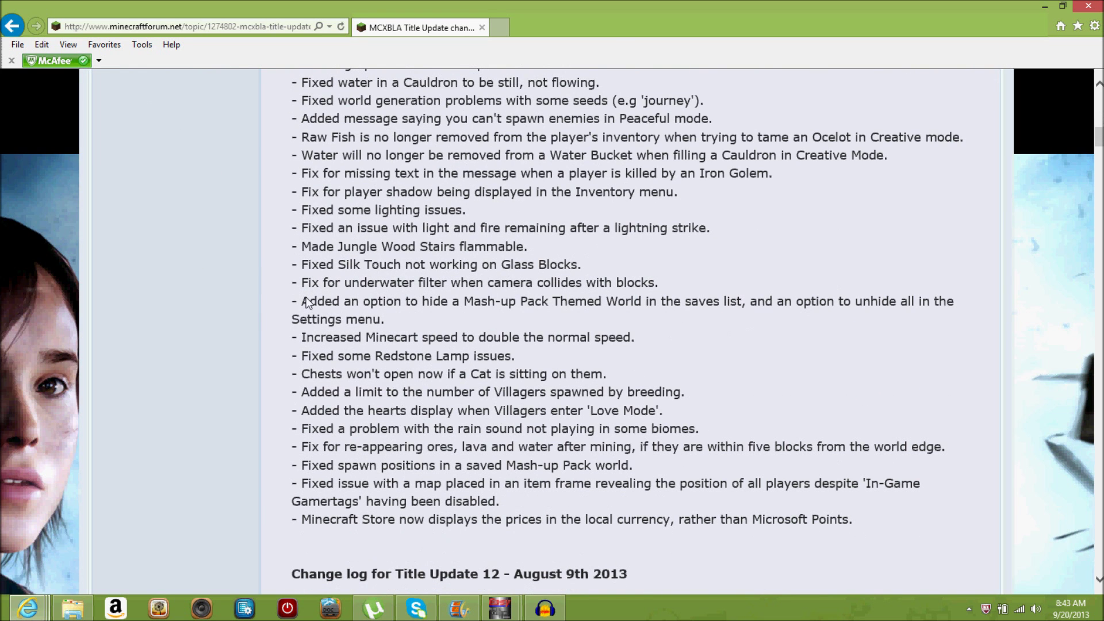
pyautogui.scroll(-2, 306, 302)
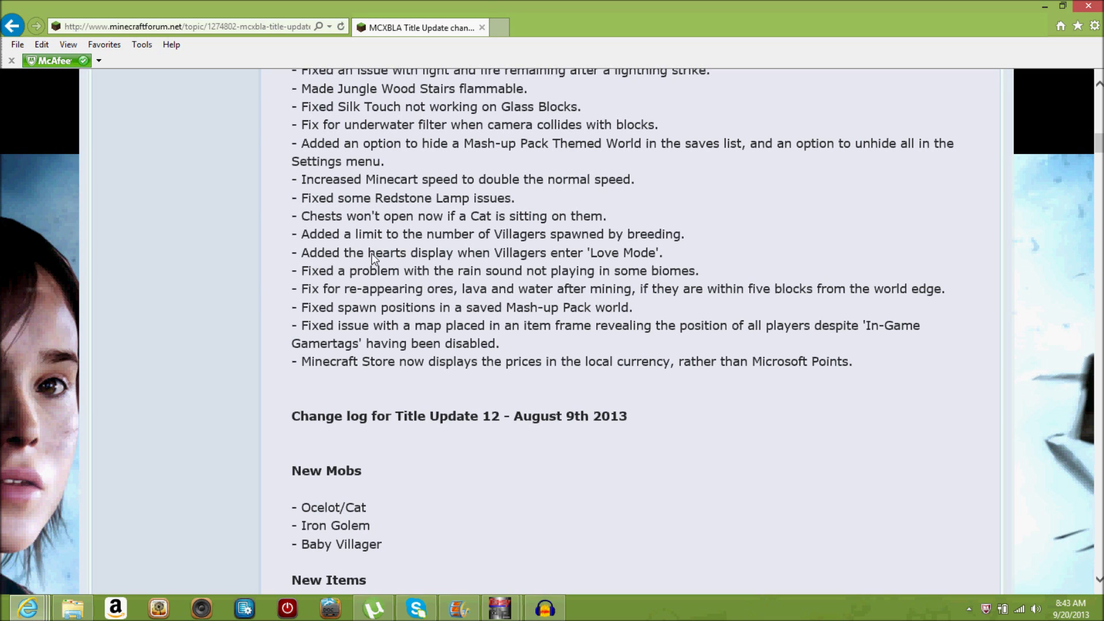
pyautogui.scroll(1, 408, 321)
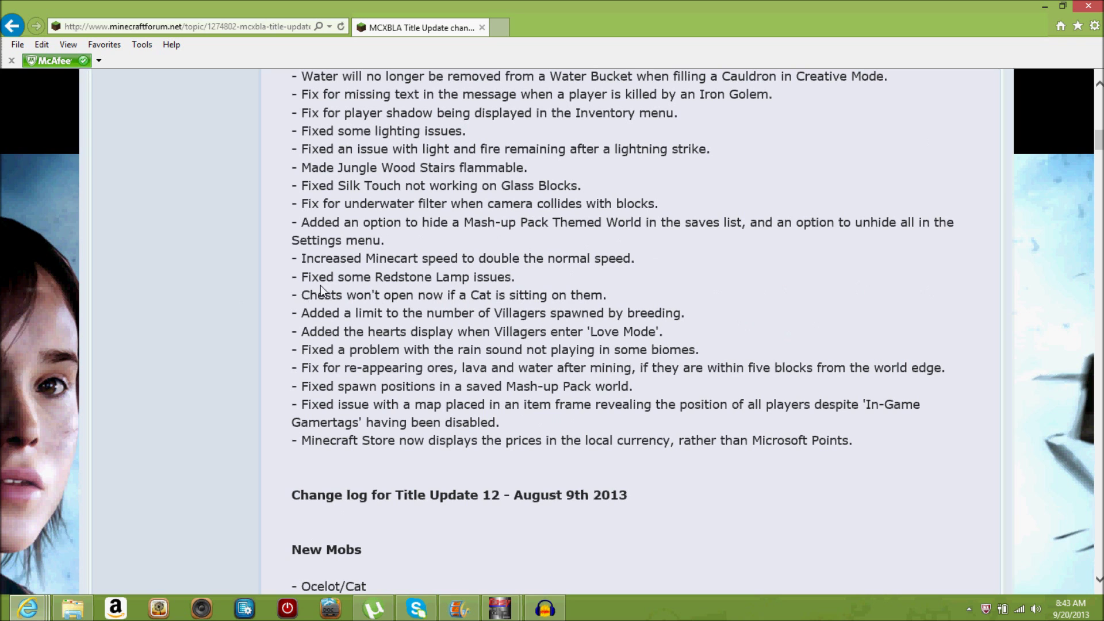
pyautogui.scroll(1, 266, 266)
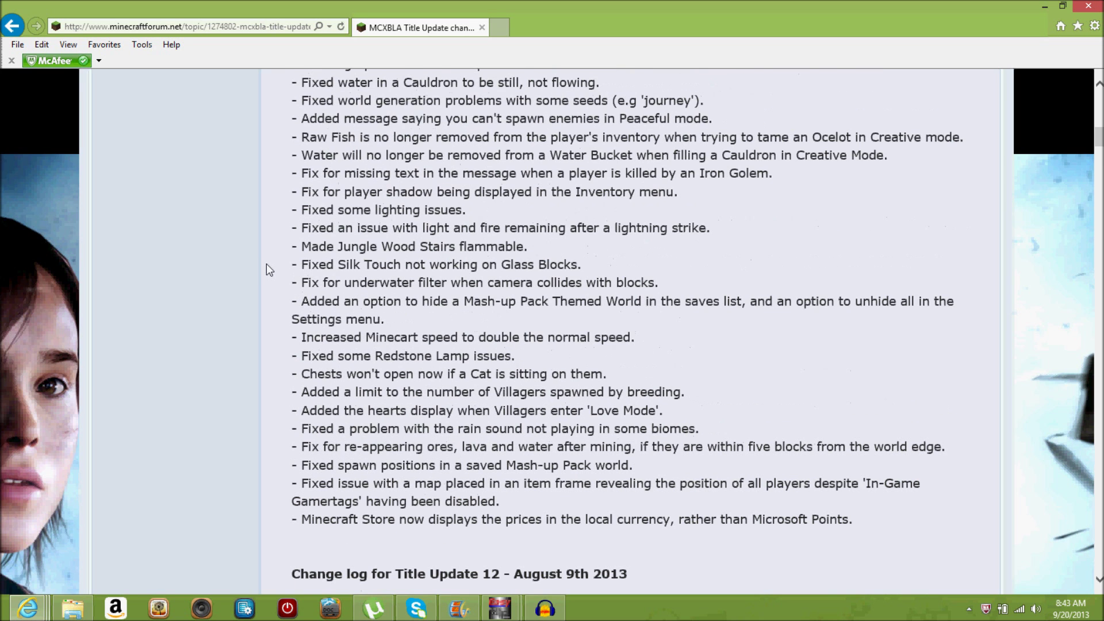
pyautogui.scroll(1, 266, 265)
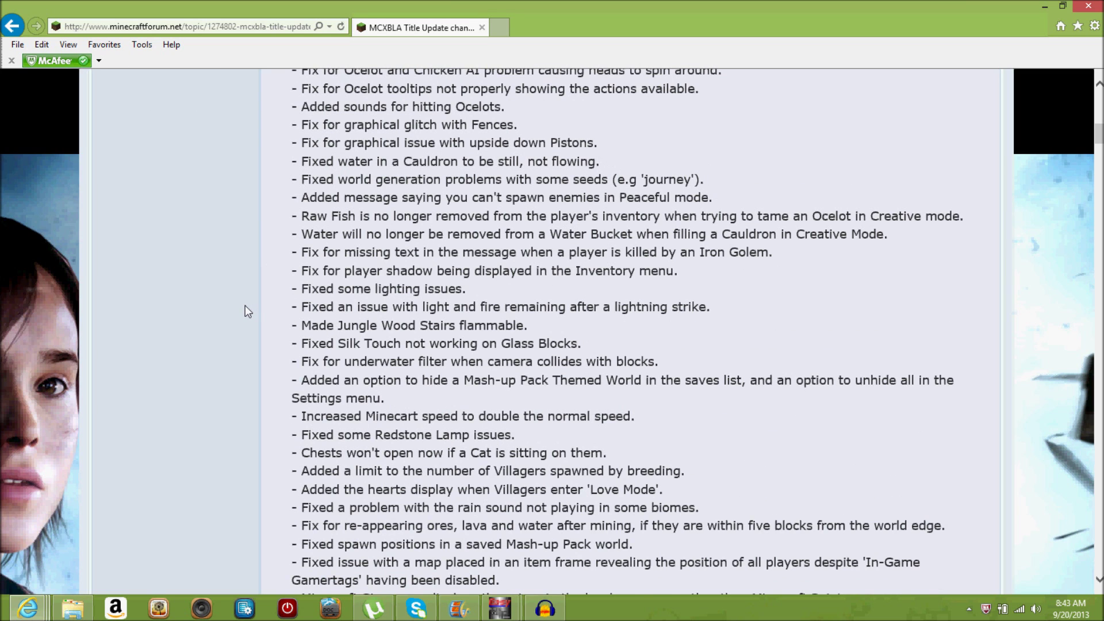
pyautogui.scroll(1, 245, 306)
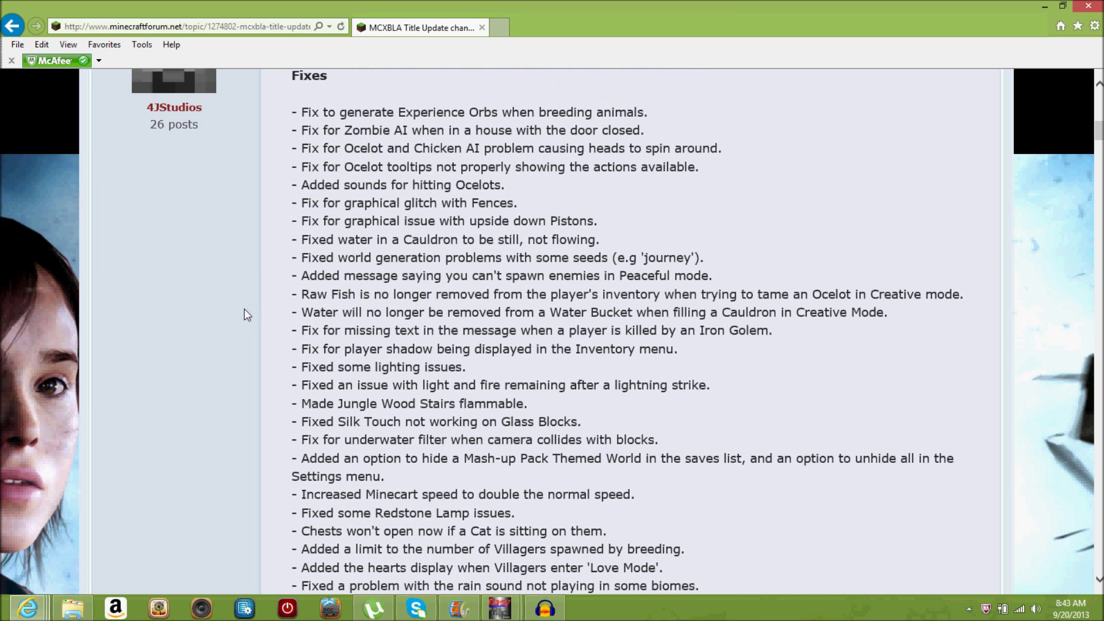
pyautogui.scroll(1, 273, 319)
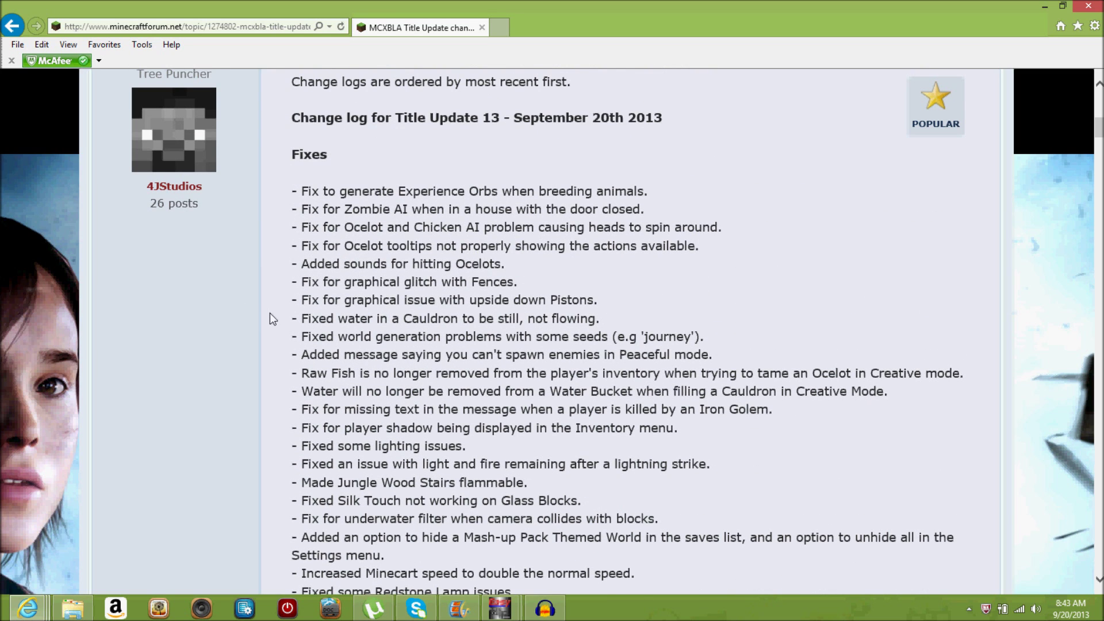
pyautogui.scroll(1, 270, 318)
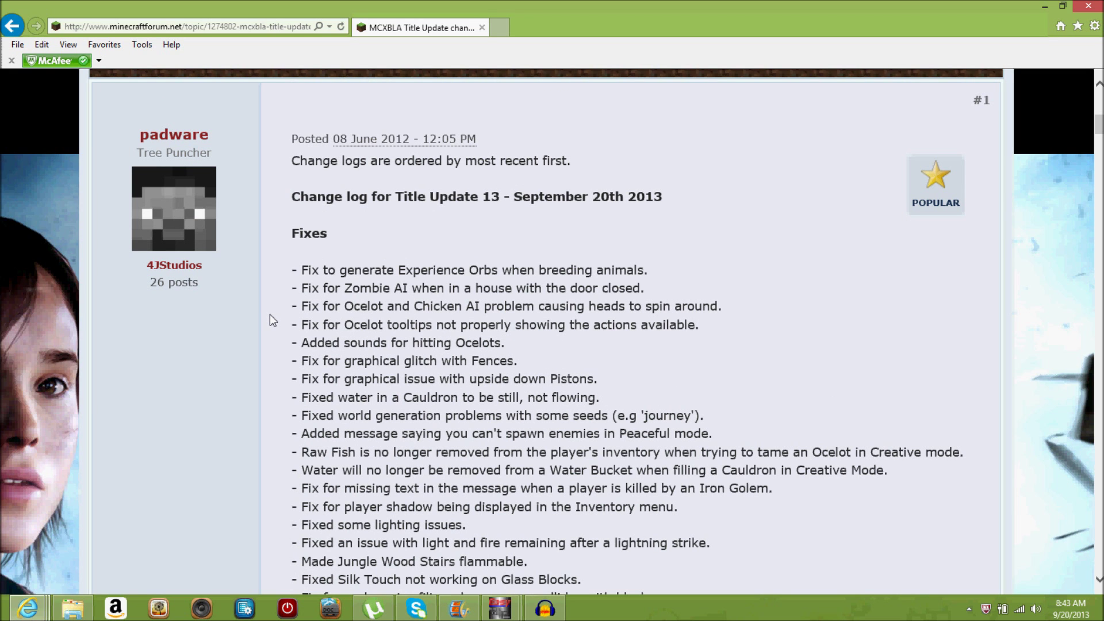
pyautogui.scroll(-1, 273, 317)
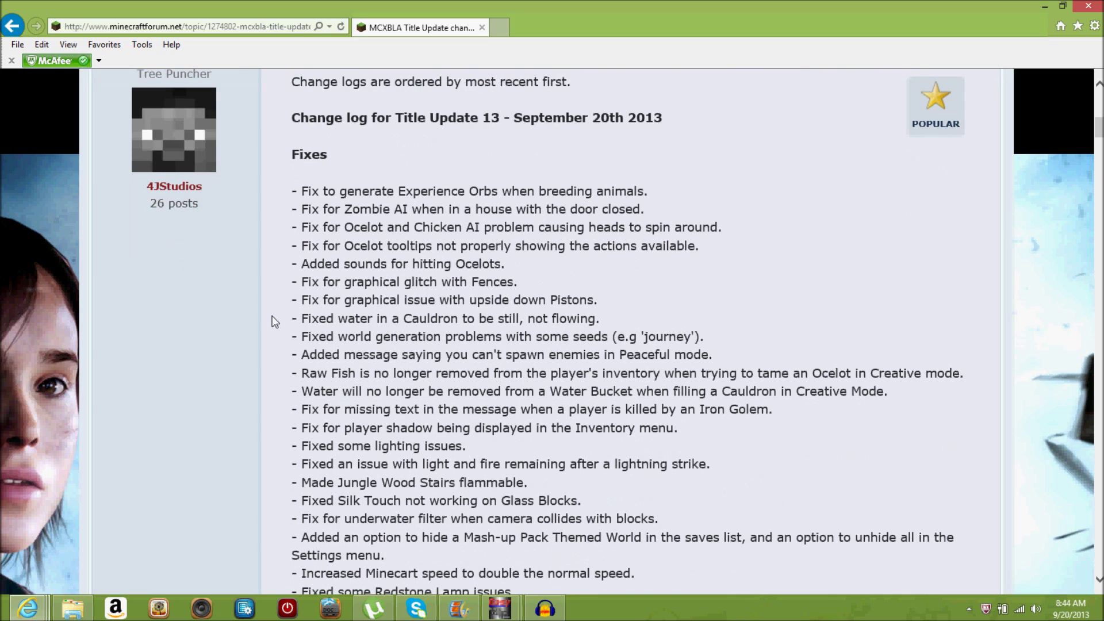
pyautogui.scroll(-1, 272, 317)
pyautogui.scroll(-1, 272, 317)
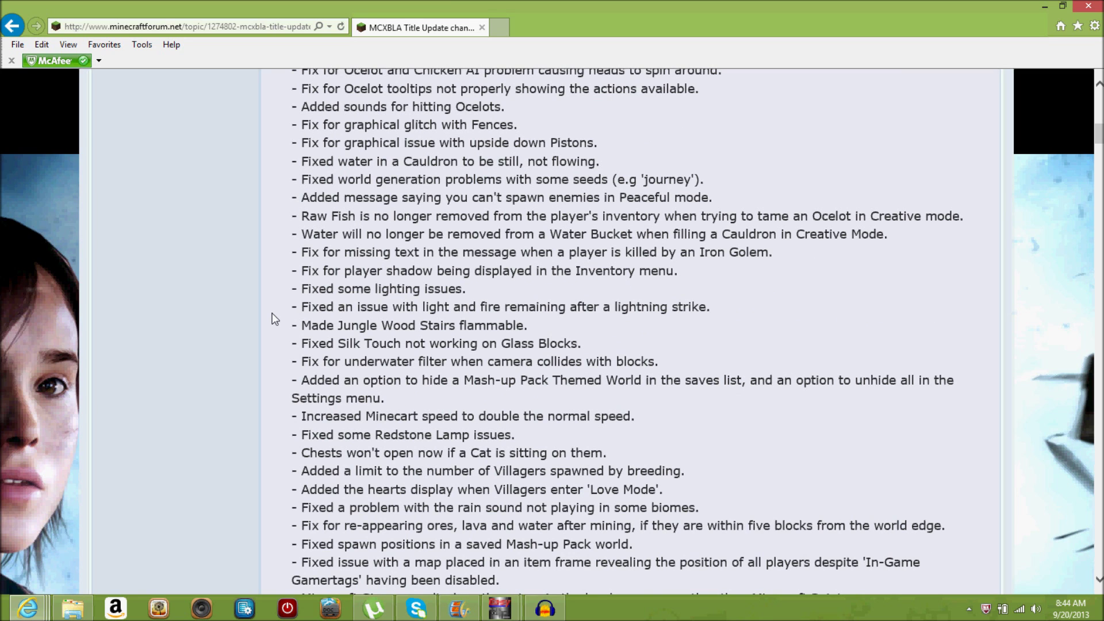
pyautogui.scroll(-1, 272, 318)
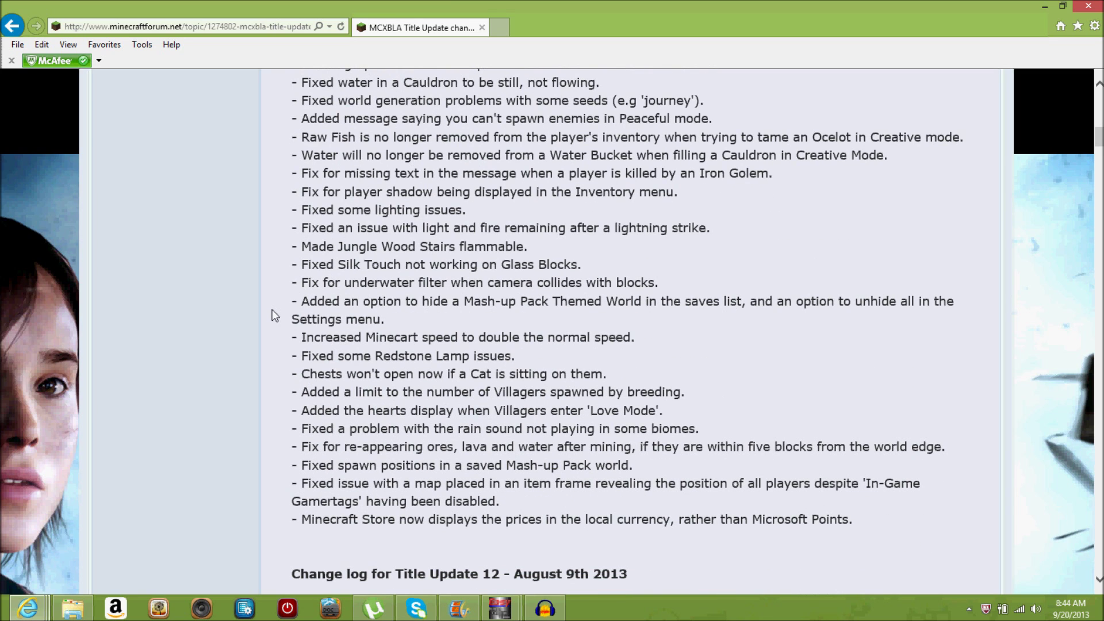
pyautogui.scroll(-1, 358, 317)
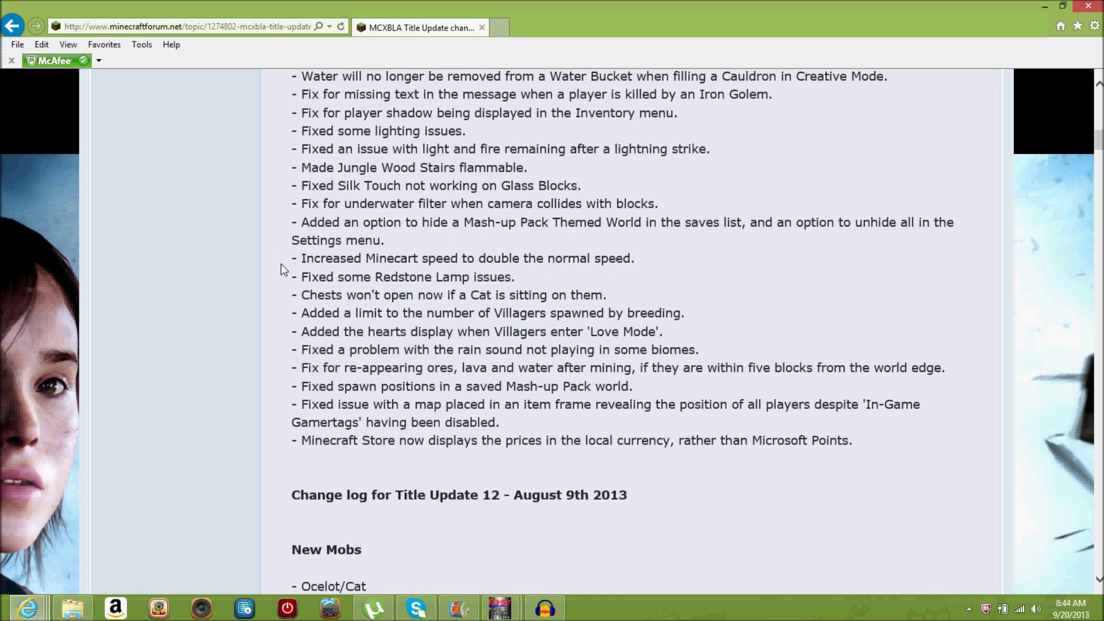
pyautogui.scroll(-2, 280, 264)
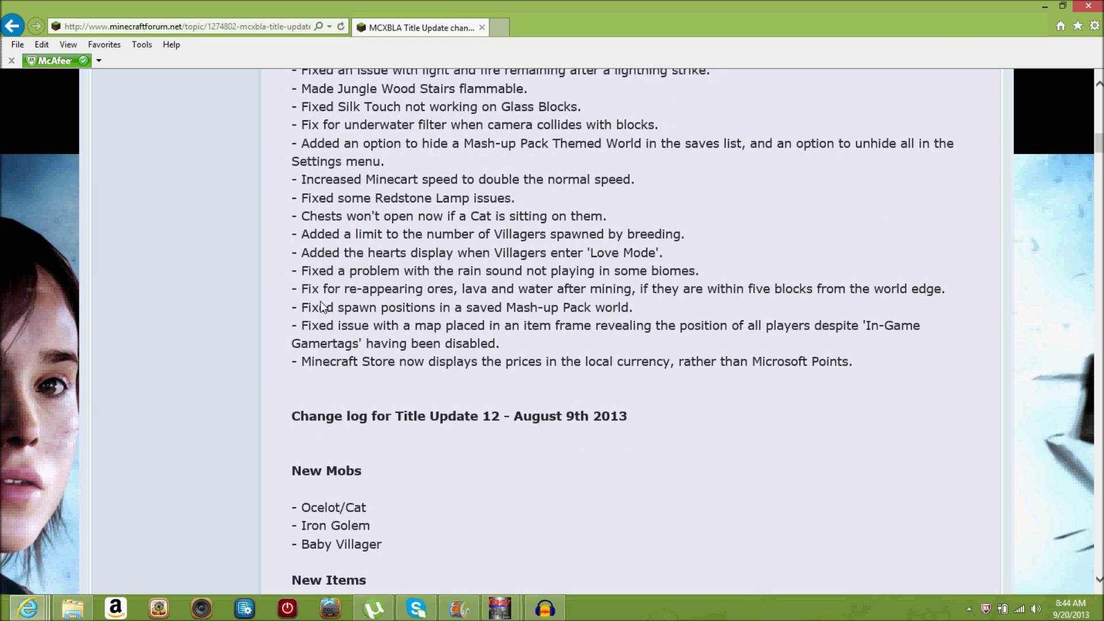
pyautogui.scroll(-2, 320, 304)
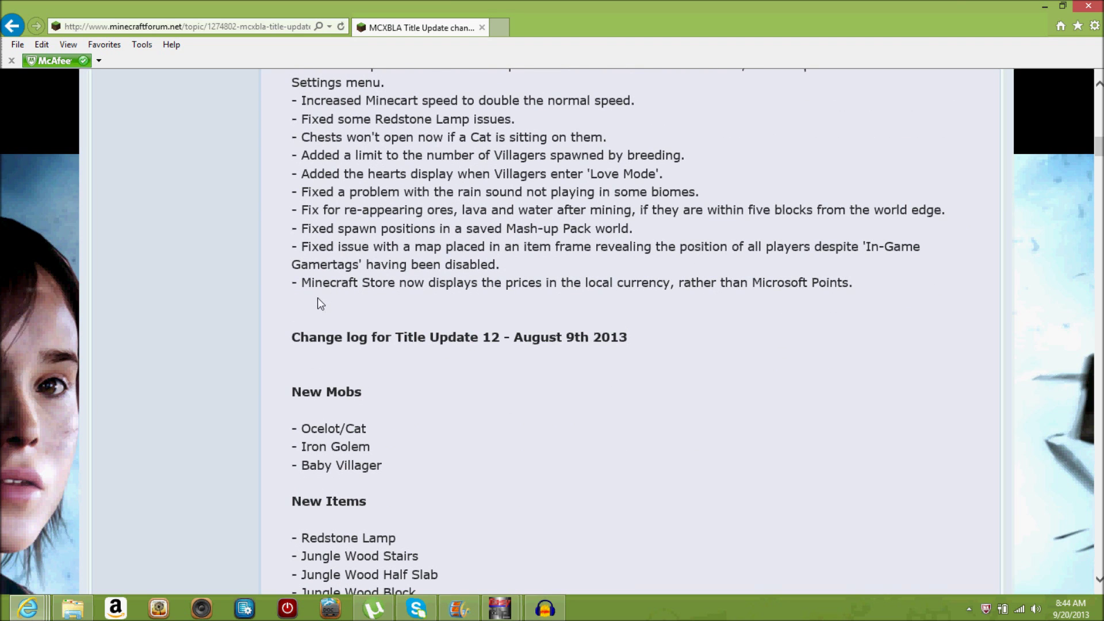
pyautogui.scroll(2, 318, 304)
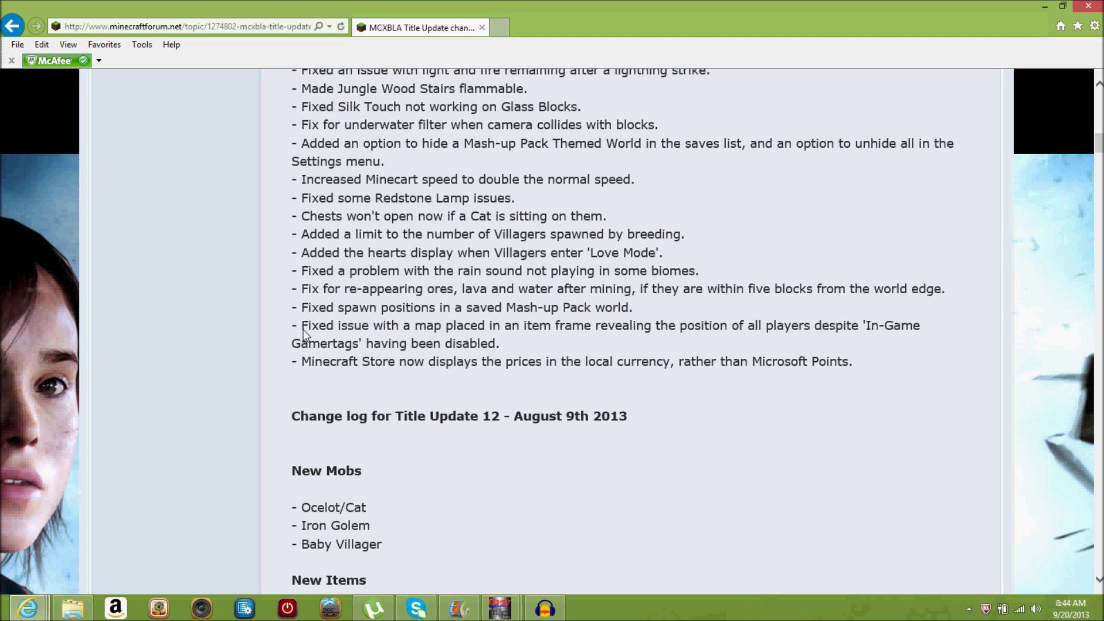
pyautogui.scroll(2, 304, 334)
pyautogui.scroll(2, 304, 334)
pyautogui.scroll(2, 304, 338)
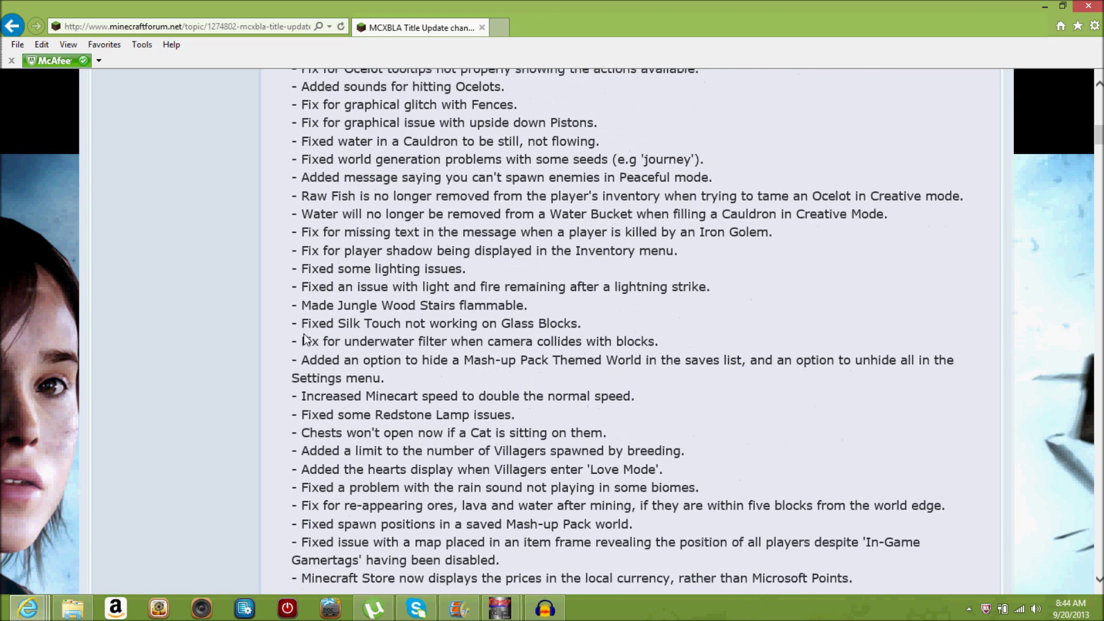
pyautogui.scroll(4, 304, 339)
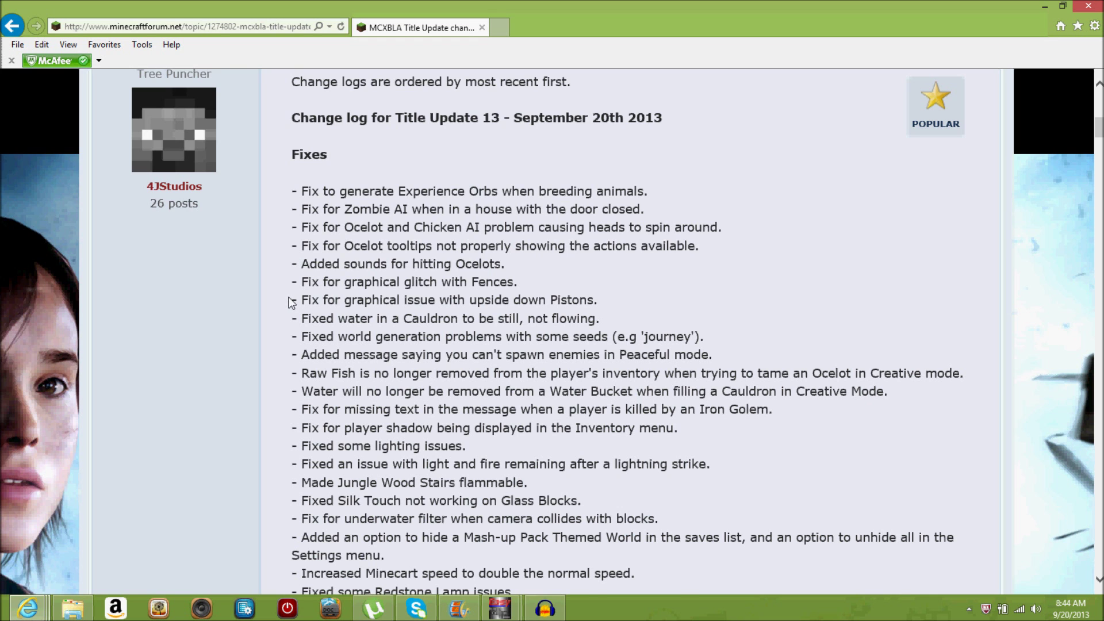
pyautogui.scroll(-2, 292, 302)
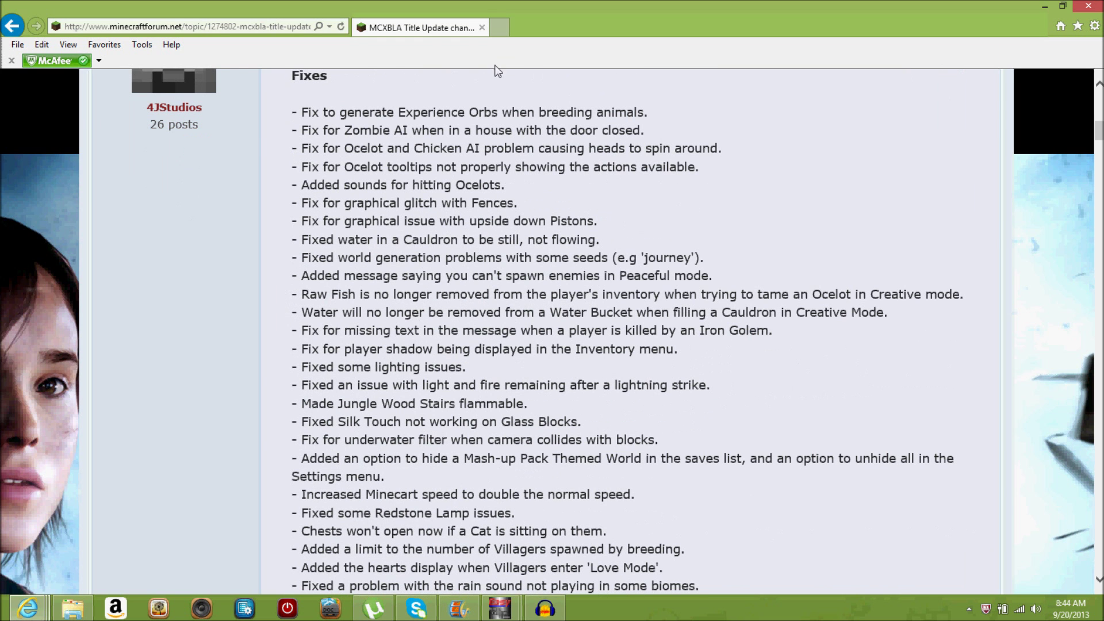